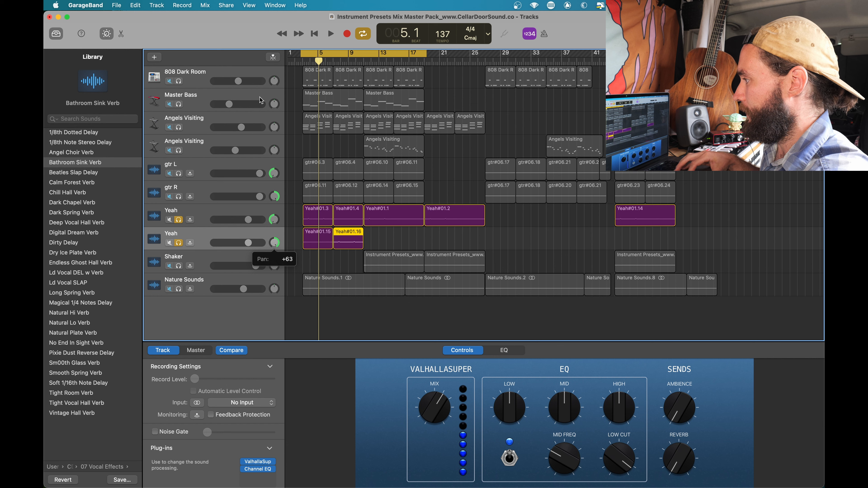
# Copy the second Yeah track's regions along the timeline to match the first Yeah track's arrangement through its last section.
pyautogui.press('space')
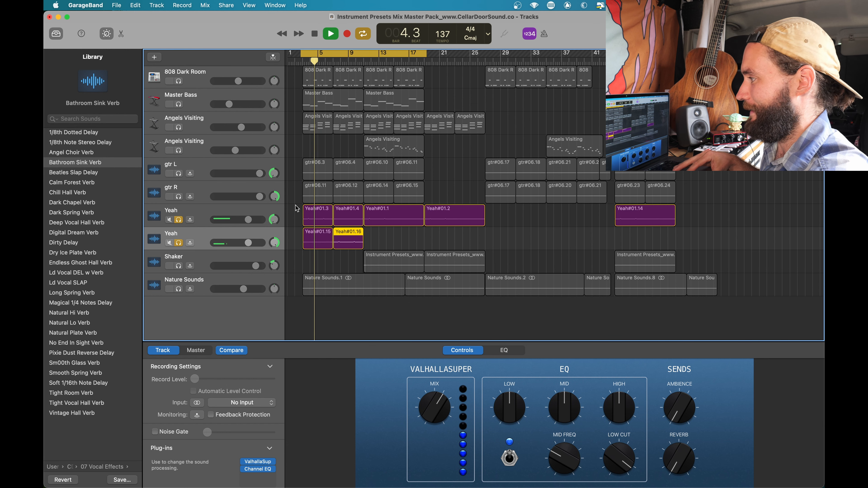
pyautogui.press('space')
pyautogui.keyDown('shift'); pyautogui.click(318, 239); pyautogui.keyUp('shift')
pyautogui.moveTo(348, 240); pyautogui.dragTo(409, 240)
pyautogui.moveTo(409, 239); pyautogui.dragTo(470, 239)
pyautogui.moveTo(469, 239); pyautogui.dragTo(660, 239)
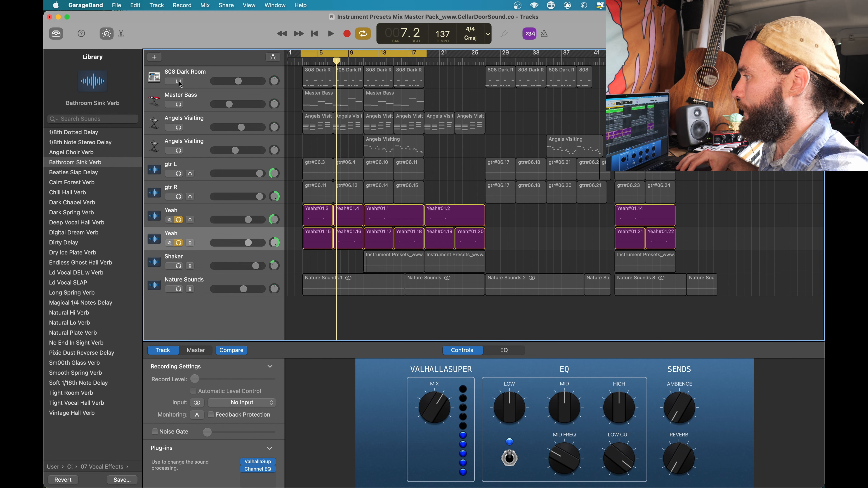
# Solo the 808 Dark Room through gtr R tracks alongside both Yeah tracks and lower both Yeah volumes during playback.
pyautogui.moveTo(178, 82); pyautogui.dragTo(179, 196)
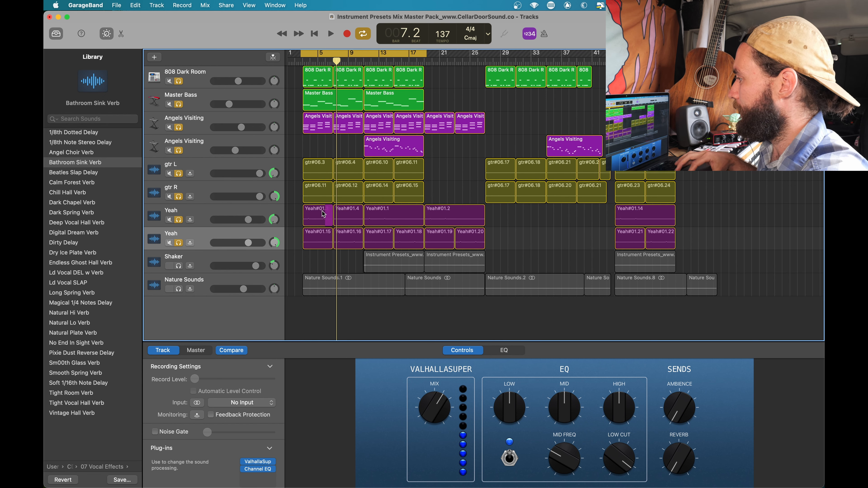
pyautogui.press('space')
pyautogui.moveTo(248, 243); pyautogui.dragTo(233, 223)
pyautogui.click(235, 243)
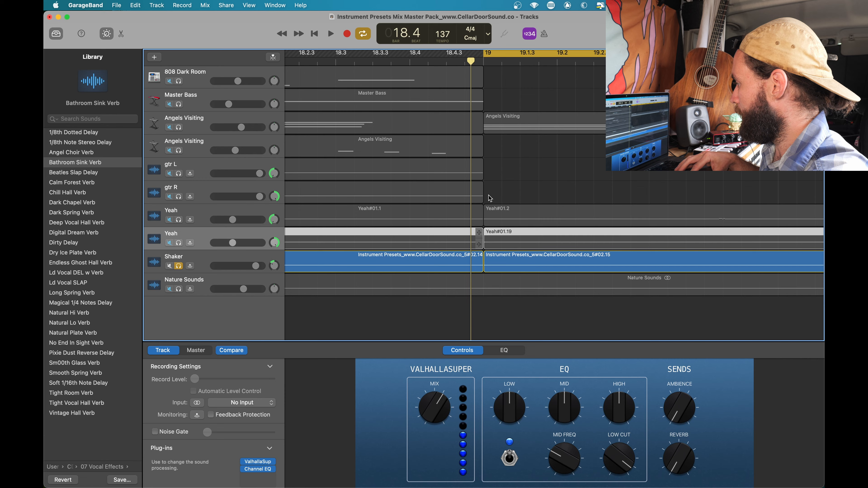
# Listen to the soloed Shaker track from bar 19.
pyautogui.scroll(-5, 488, 196)
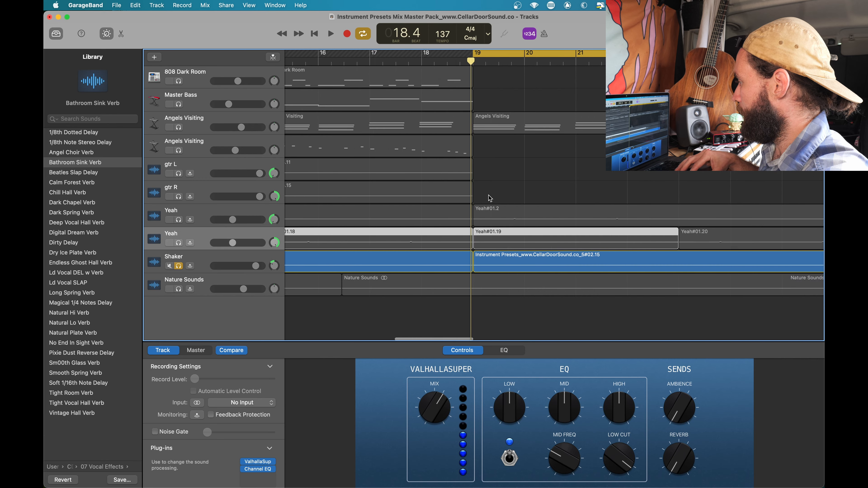
pyautogui.hscroll(2, 517, 180)
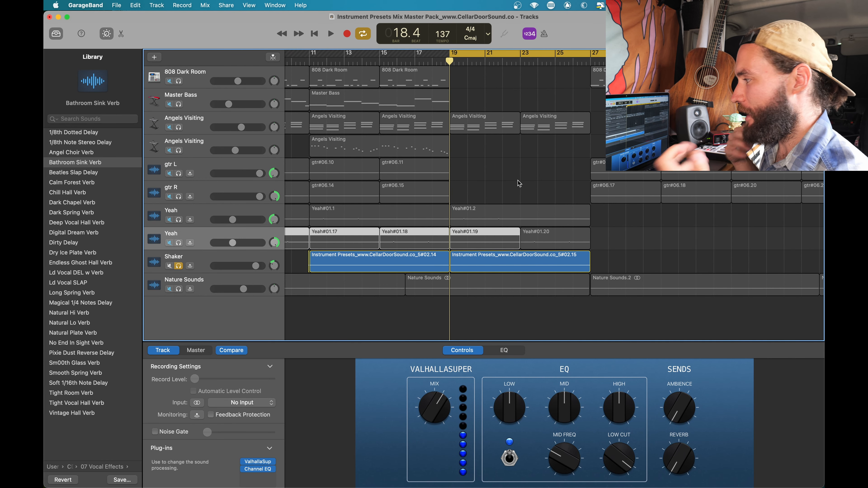
pyautogui.press('space')
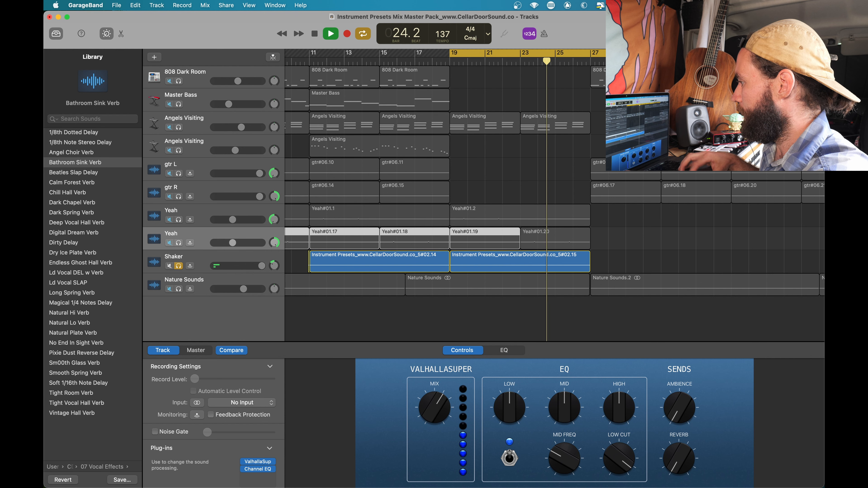
pyautogui.press('space')
# Open the Shaker track's Channel EQ and compare the sound with the EQ bypassed and enabled, leaving it on.
pyautogui.click(207, 259)
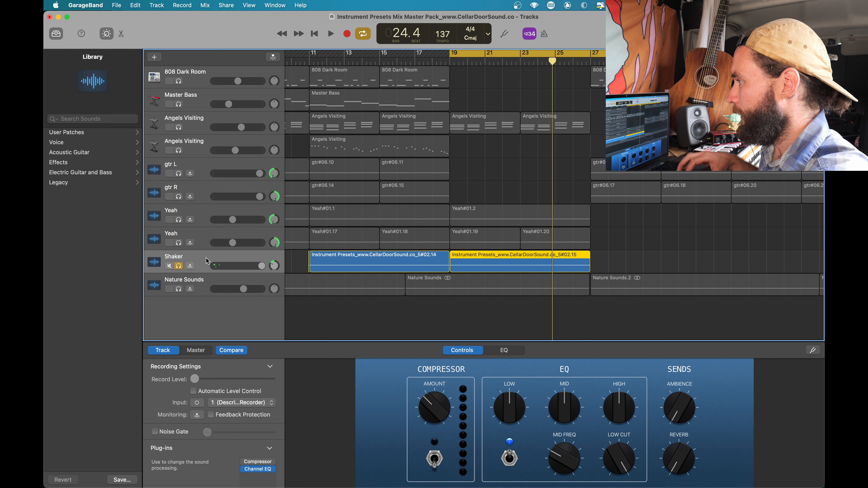
pyautogui.click(258, 468)
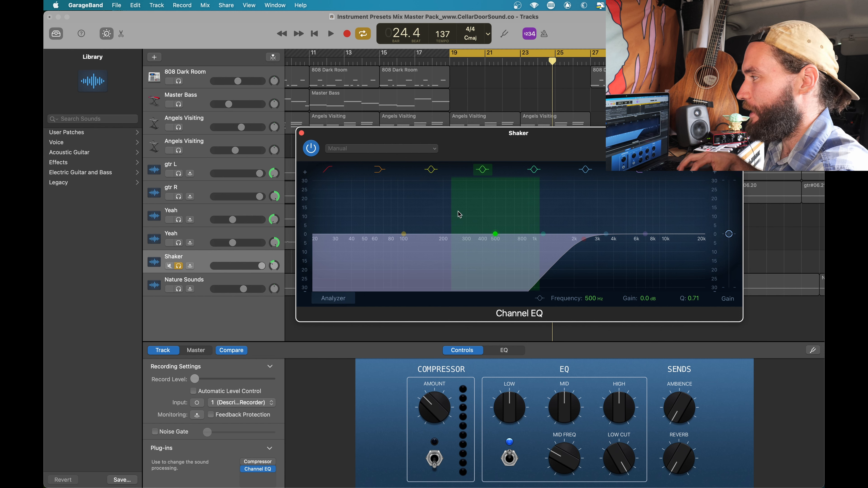
pyautogui.click(313, 149)
pyautogui.click(312, 149)
pyautogui.press('space')
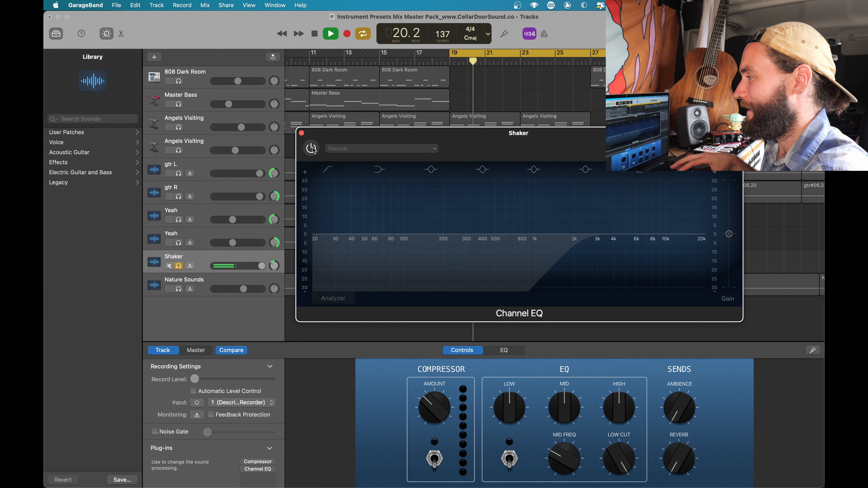
pyautogui.click(313, 149)
pyautogui.click(301, 132)
pyautogui.press('space')
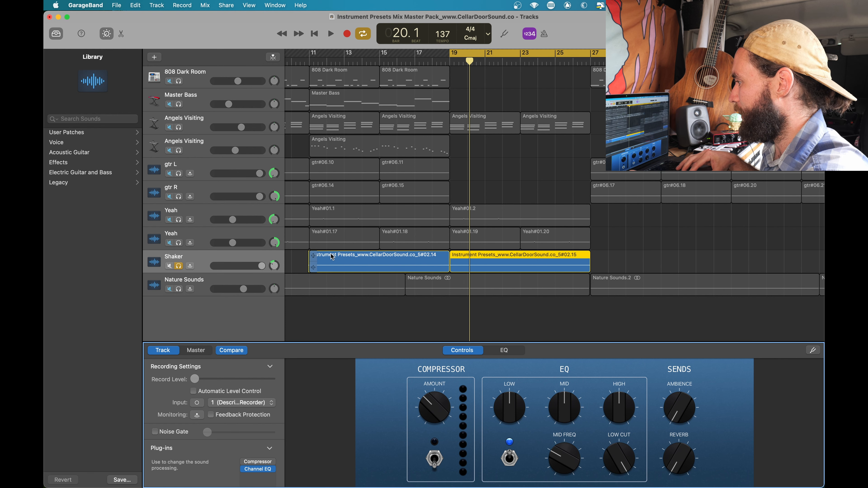
# Duplicate the Shaker track and copy its two adjacent regions starting at bar 11 onto the duplicate.
pyautogui.scroll(-5, 331, 254)
pyautogui.click(207, 255)
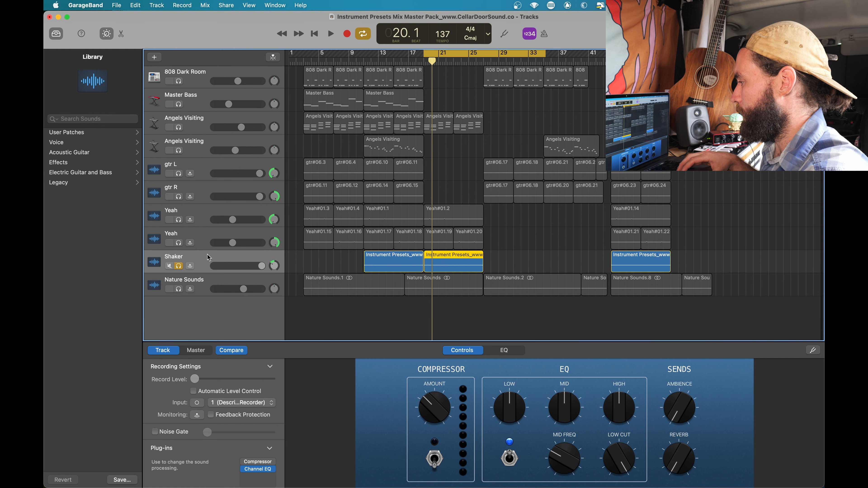
pyautogui.press('super+d')
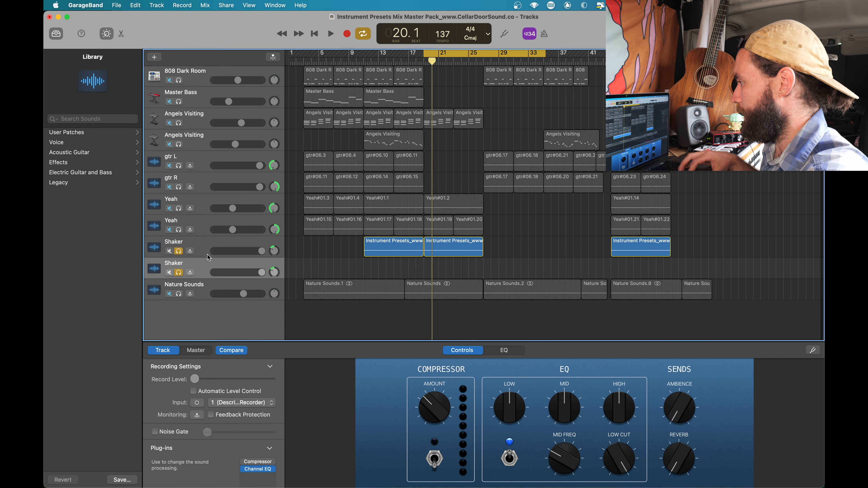
pyautogui.click(448, 248)
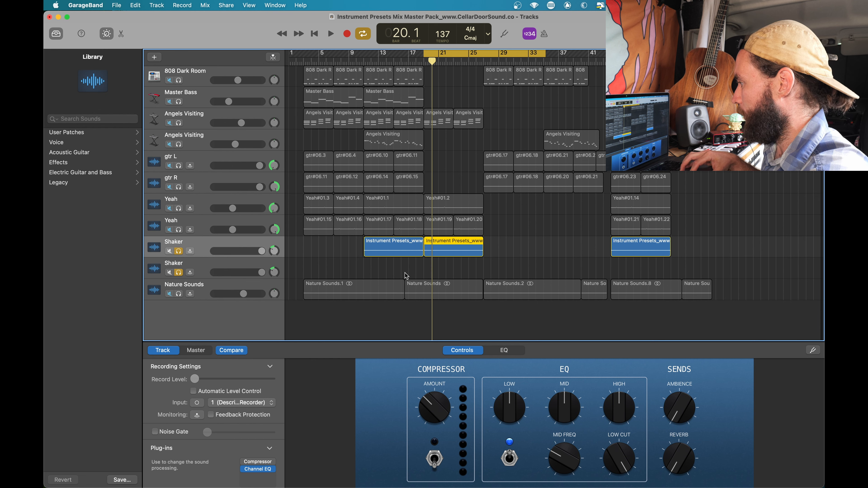
pyautogui.moveTo(459, 251); pyautogui.dragTo(454, 268)
# Pan the duplicate Shaker track to the right, and unsolo both Shaker tracks to hear them in the full mix.
pyautogui.moveTo(274, 273); pyautogui.dragTo(274, 263)
pyautogui.press('space')
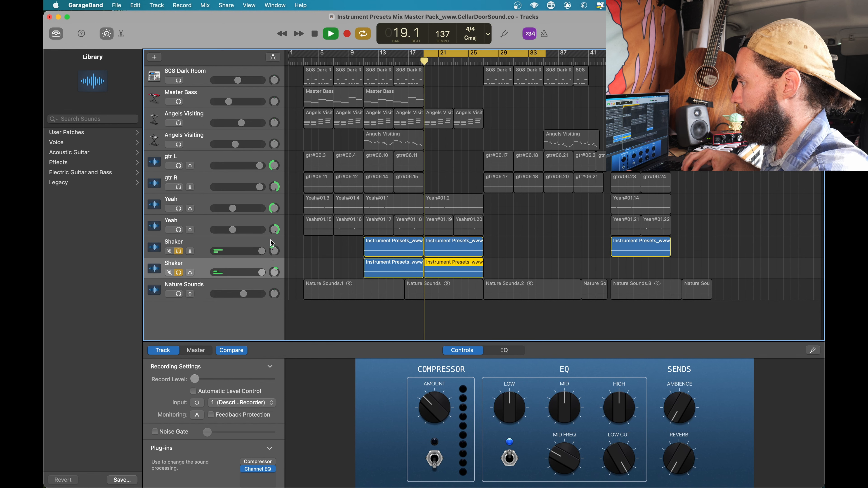
pyautogui.click(178, 273)
pyautogui.click(178, 252)
pyautogui.press('space')
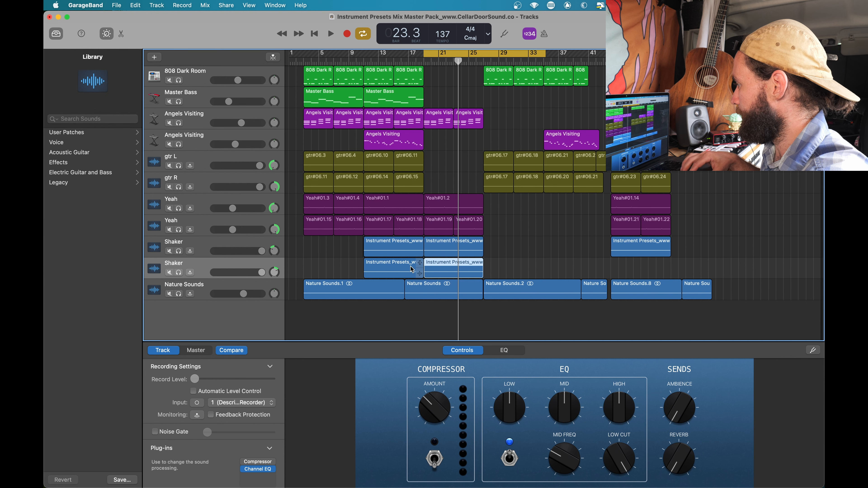
# Copy a duplicate Shaker region beneath the original's last region, and start cycle playback just before bar 19.
pyautogui.moveTo(412, 270); pyautogui.dragTo(659, 273)
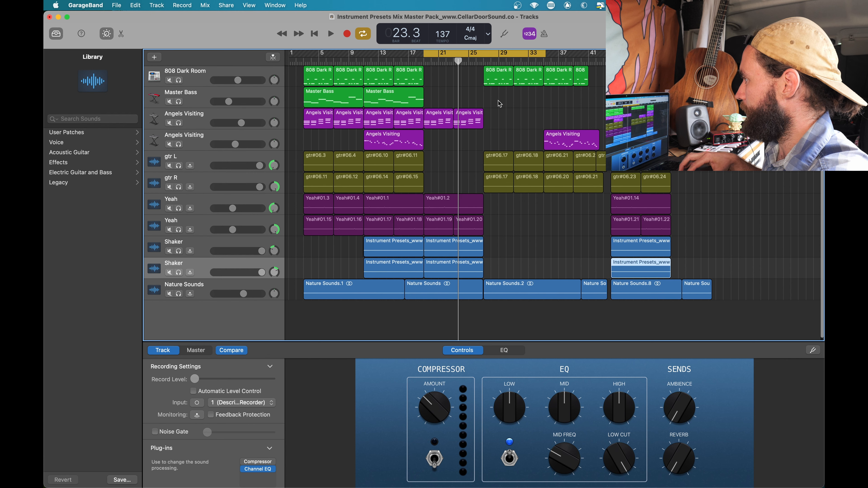
pyautogui.moveTo(423, 55); pyautogui.dragTo(420, 55)
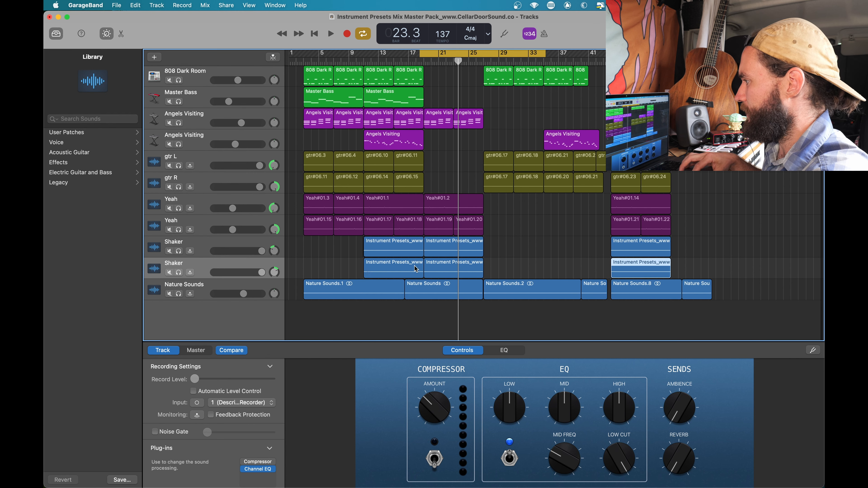
pyautogui.press('space')
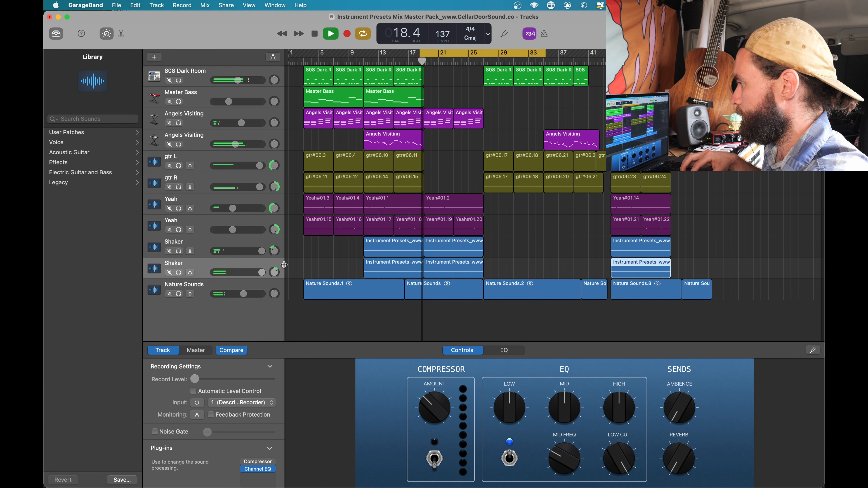
# Lower the volume of both Shaker tracks equally, muting Nature Sounds temporarily while listening.
pyautogui.moveTo(262, 251); pyautogui.dragTo(250, 273)
pyautogui.click(169, 294)
pyautogui.click(250, 251)
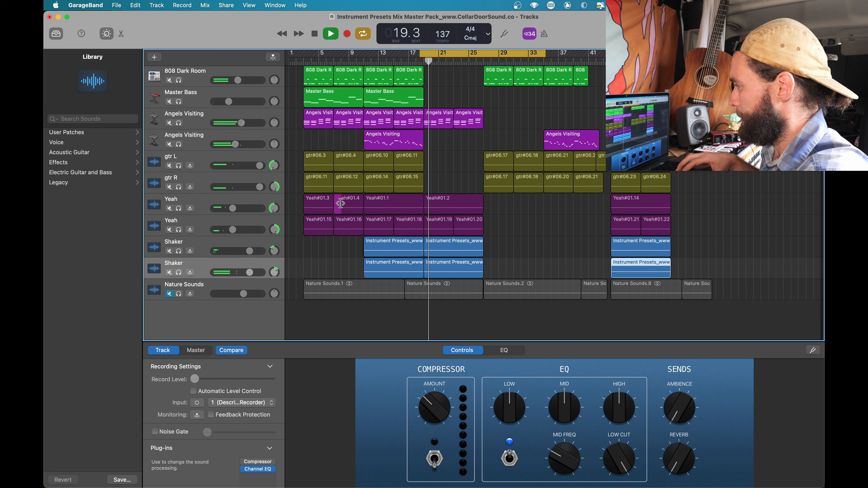
pyautogui.press('space')
pyautogui.click(169, 295)
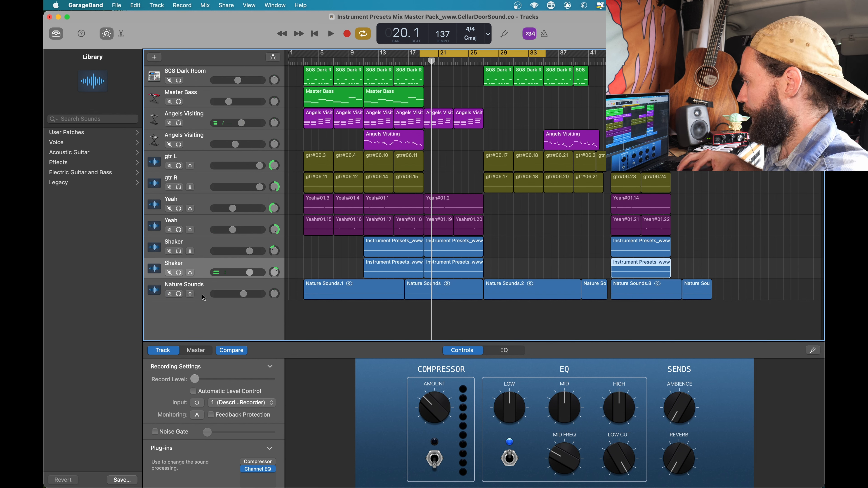
# Solo the Nature Sounds track, open its Channel EQ and raise the track volume slightly during playback.
pyautogui.click(180, 293)
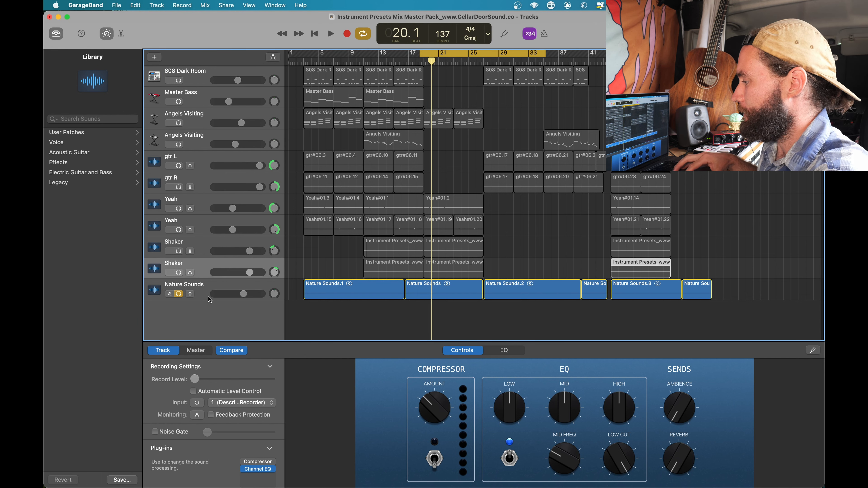
pyautogui.click(219, 287)
pyautogui.click(258, 470)
pyautogui.press('space')
pyautogui.moveTo(243, 294); pyautogui.dragTo(248, 294)
# Listen to Nature Sounds with its Channel EQ bypassed, re-enable the EQ and close its window.
pyautogui.press('space')
pyautogui.click(242, 102)
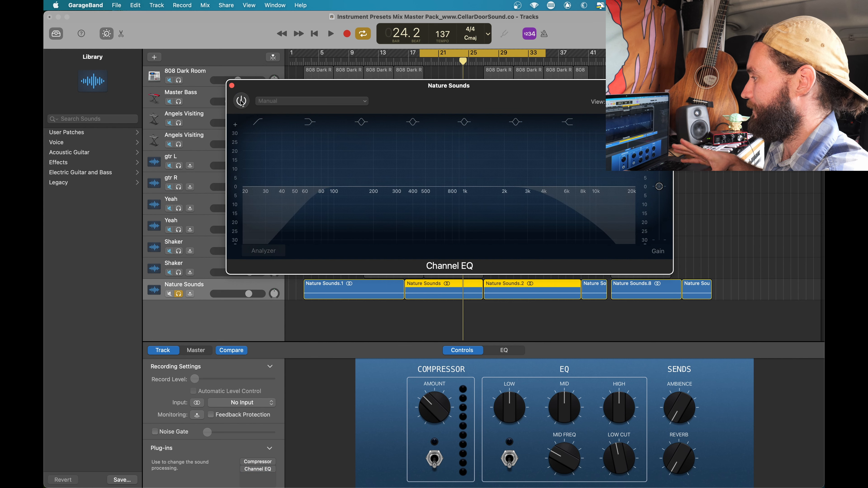
pyautogui.press('space')
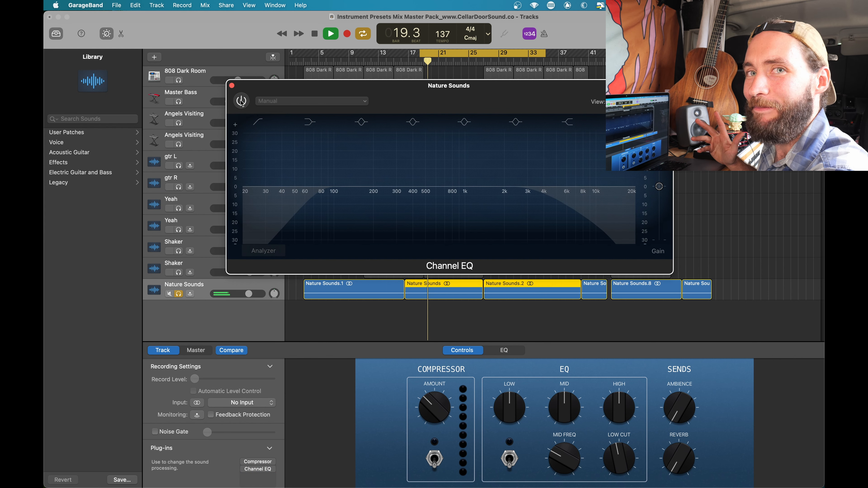
pyautogui.press('space')
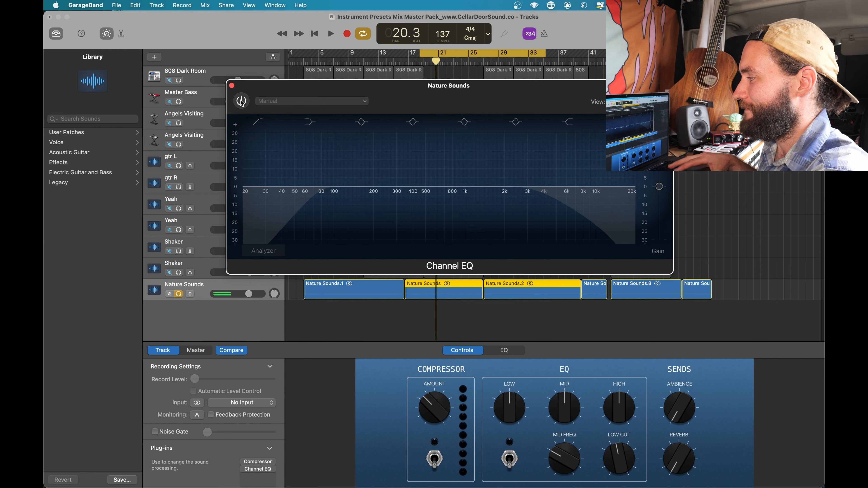
pyautogui.click(241, 101)
pyautogui.click(232, 86)
# Unsolo Nature Sounds and lower its volume slightly while playing the full mix.
pyautogui.click(178, 294)
pyautogui.press('space')
pyautogui.moveTo(248, 293); pyautogui.dragTo(243, 293)
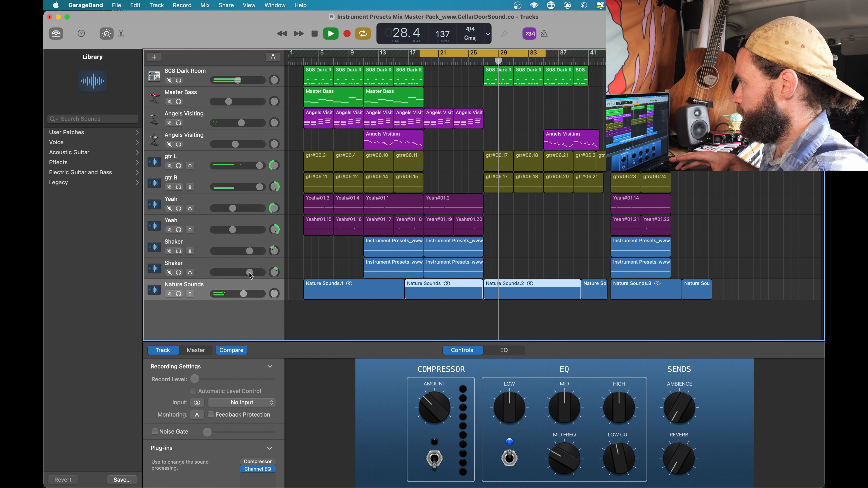
pyautogui.press('space')
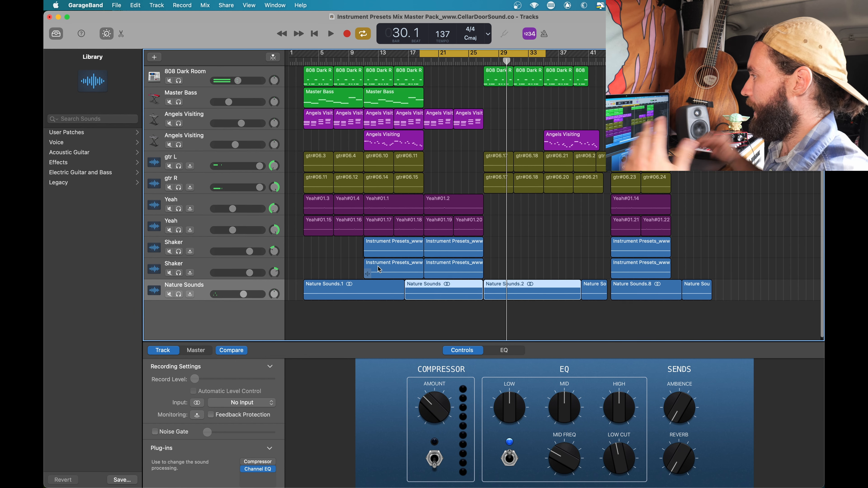
# Move the cycle area to bar 1, solo the Nature Sounds track and turn cycling off.
pyautogui.moveTo(445, 54); pyautogui.dragTo(310, 56)
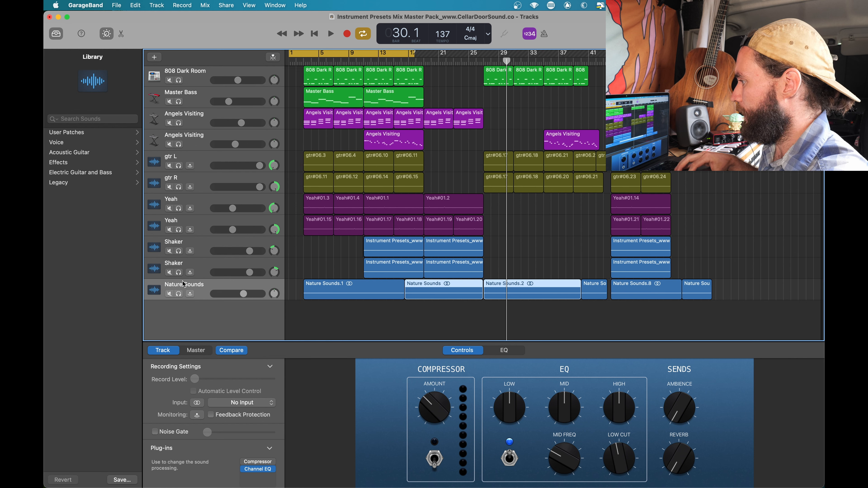
pyautogui.click(178, 294)
pyautogui.click(245, 289)
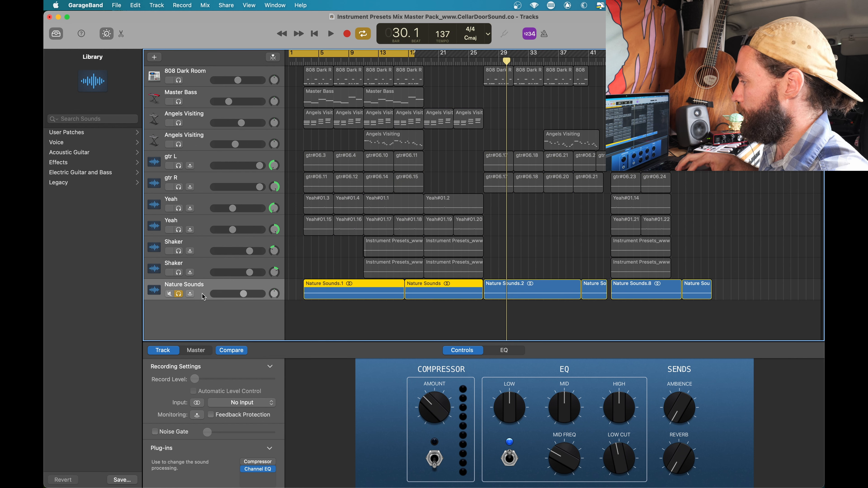
pyautogui.press('c')
# Export the soloed track to the Downloads folder as an uncompressed 24-bit WAVE file named "Nature Verb".
pyautogui.press('cmd+e')
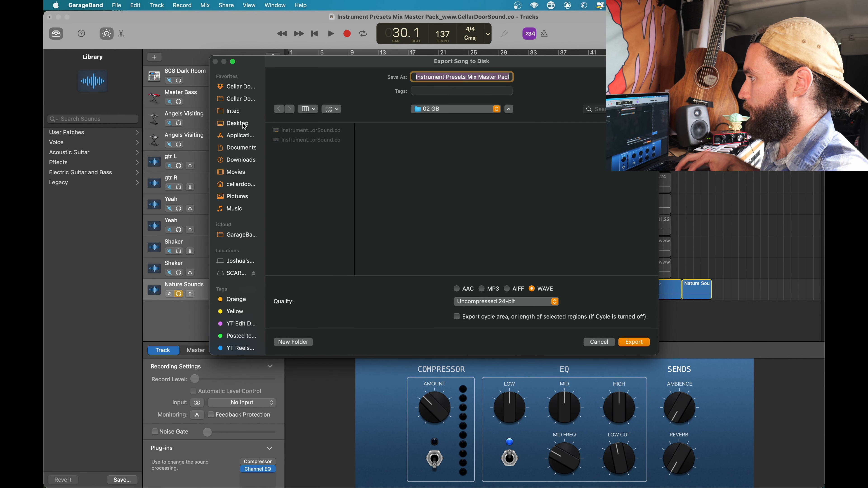
pyautogui.click(245, 160)
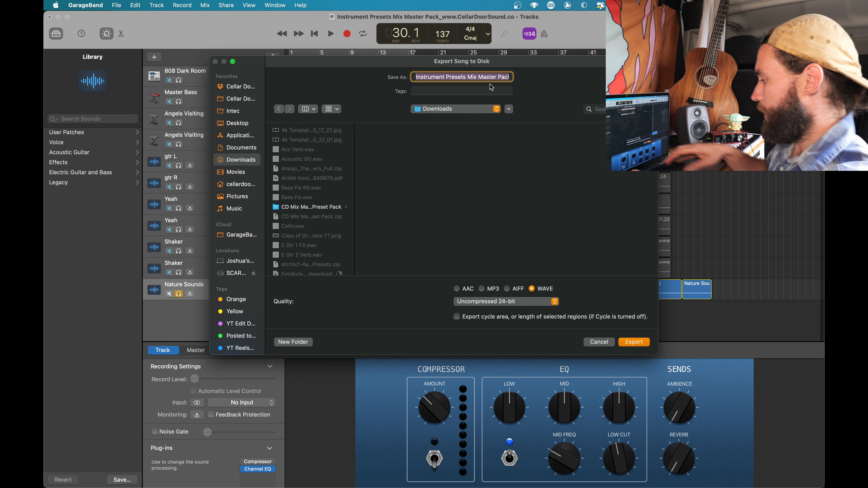
pyautogui.write('Nature V')
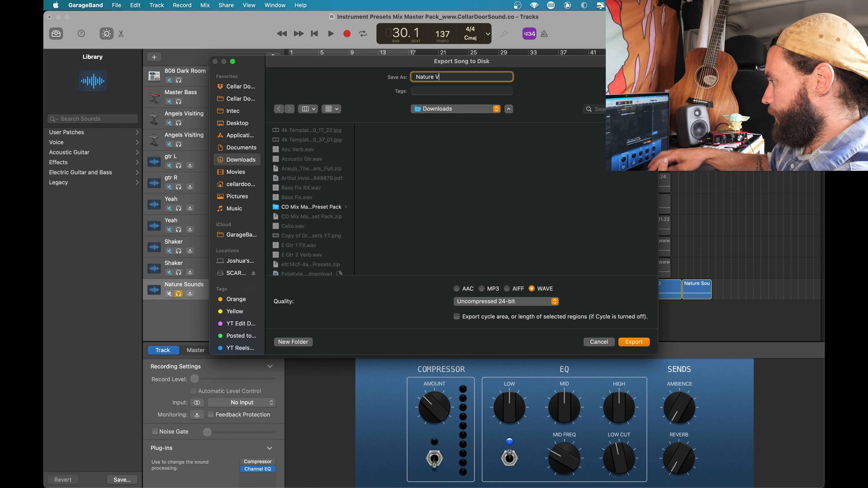
pyautogui.write('erb')
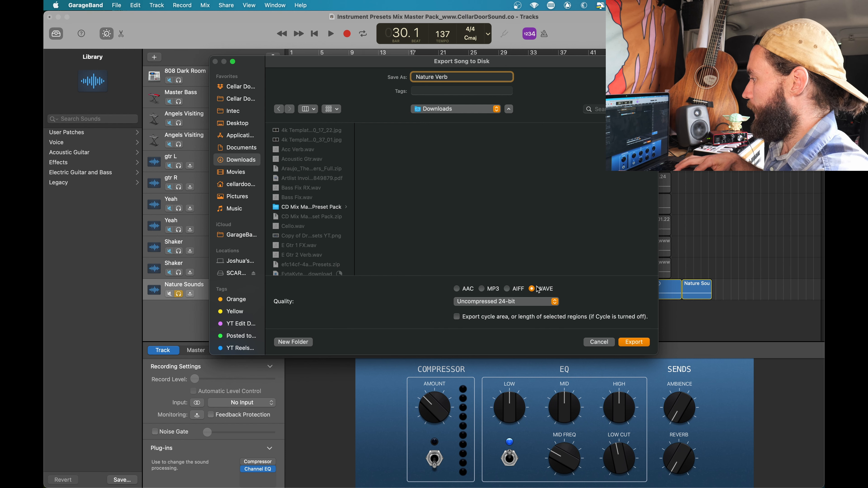
pyautogui.press('Return')
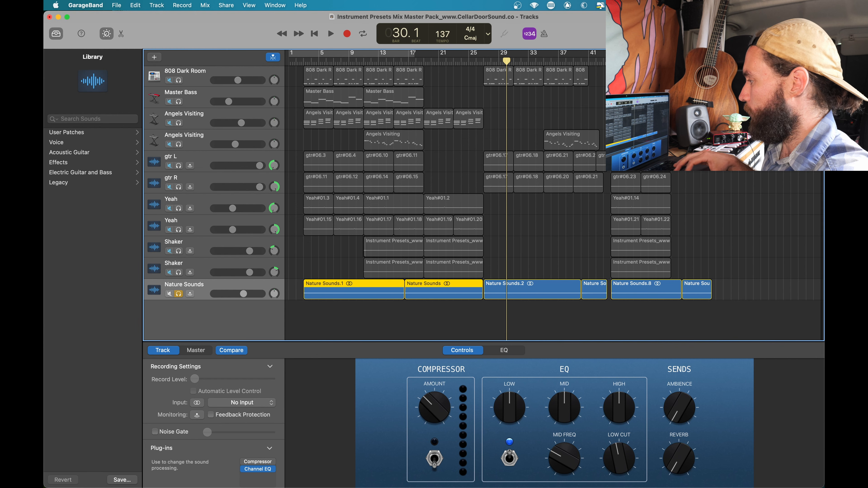
# Import Nature Verb.wav from Downloads as a new track below Nature Sounds and solo it.
pyautogui.click(621, 482)
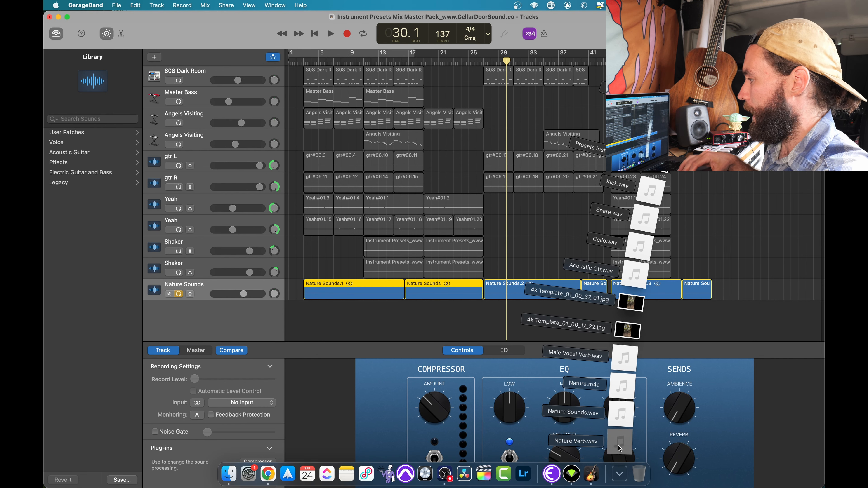
pyautogui.moveTo(630, 291); pyautogui.dragTo(235, 313)
pyautogui.click(179, 312)
# Cut the lows and highs of the Nature Verb track in its Channel EQ, with the high cut at 2680 Hz.
pyautogui.click(258, 469)
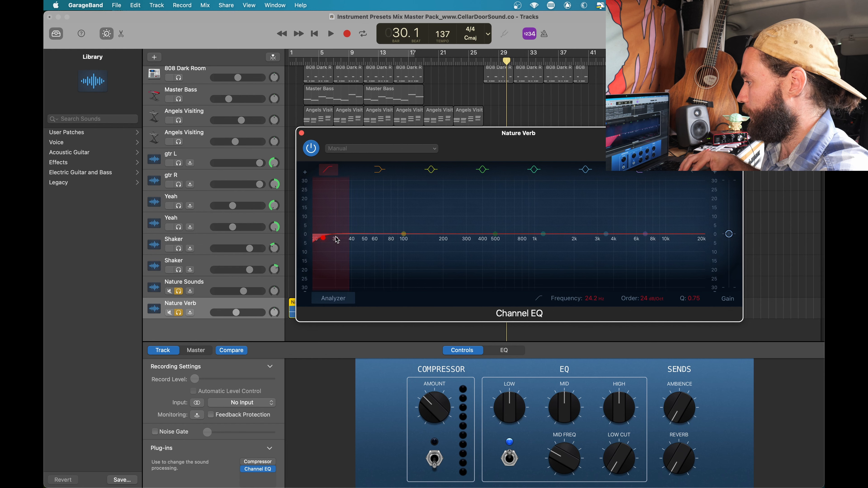
pyautogui.moveTo(336, 240); pyautogui.dragTo(410, 238)
pyautogui.click(691, 169)
pyautogui.moveTo(691, 221); pyautogui.dragTo(590, 240)
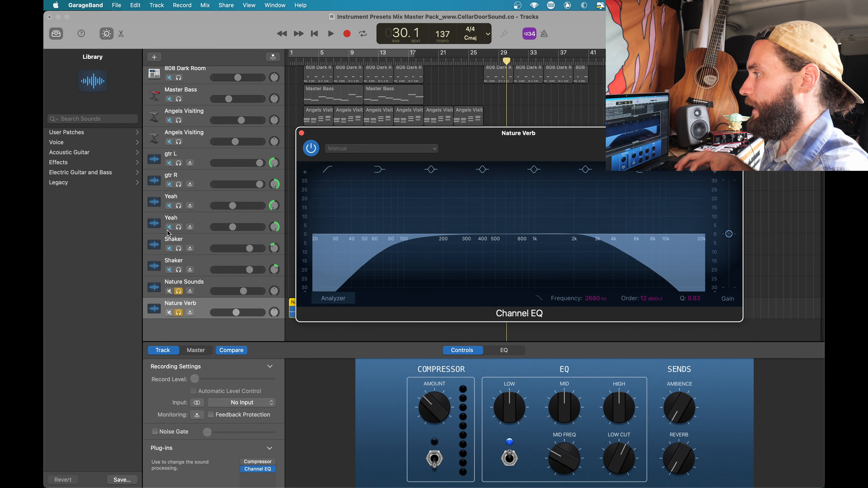
# Load the Angel Choir Verb preset from the mix preset pack's 07 Vocal Effects folder and close the plug-in window.
pyautogui.click(82, 133)
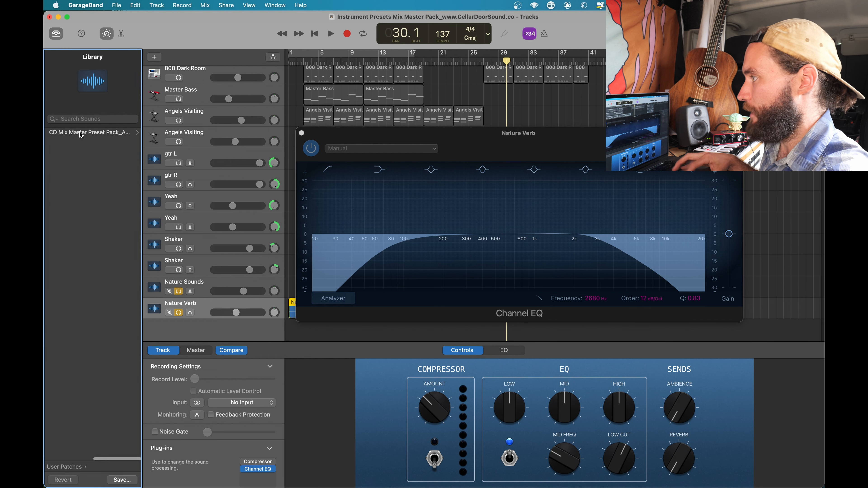
pyautogui.click(82, 133)
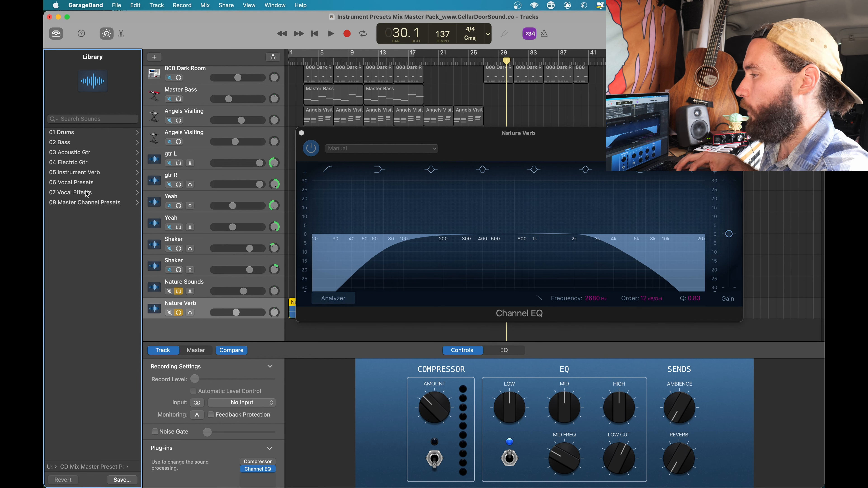
pyautogui.click(82, 192)
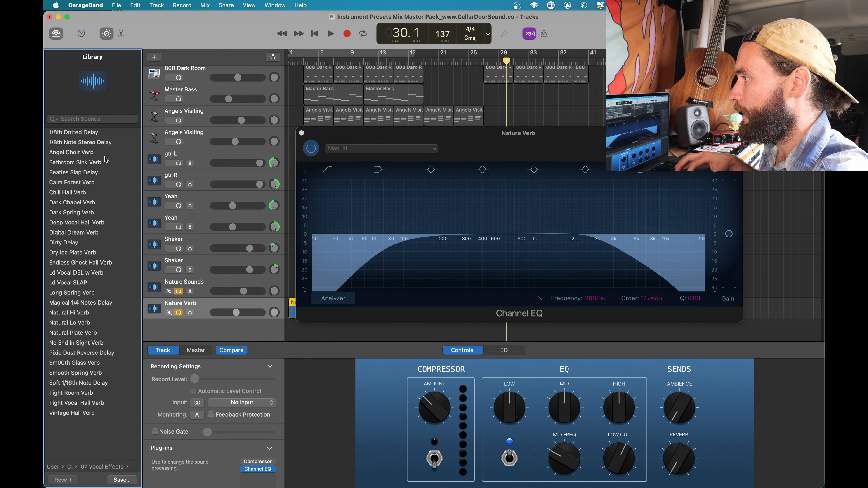
pyautogui.click(72, 156)
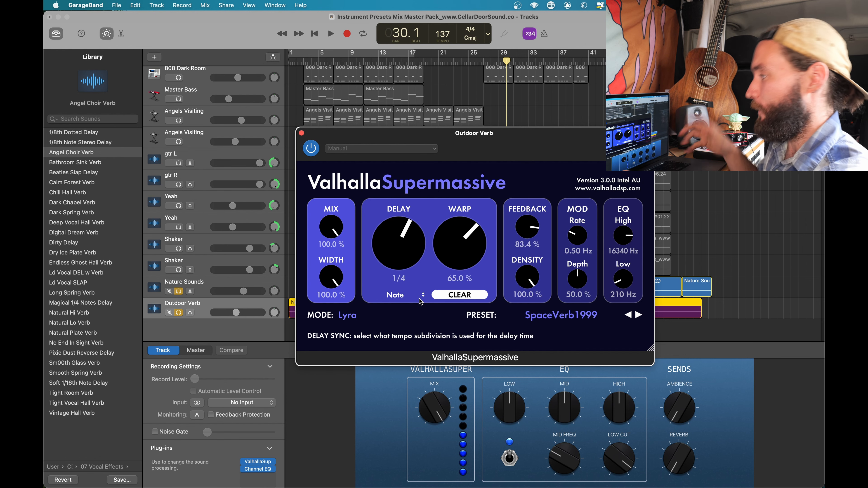
pyautogui.click(300, 132)
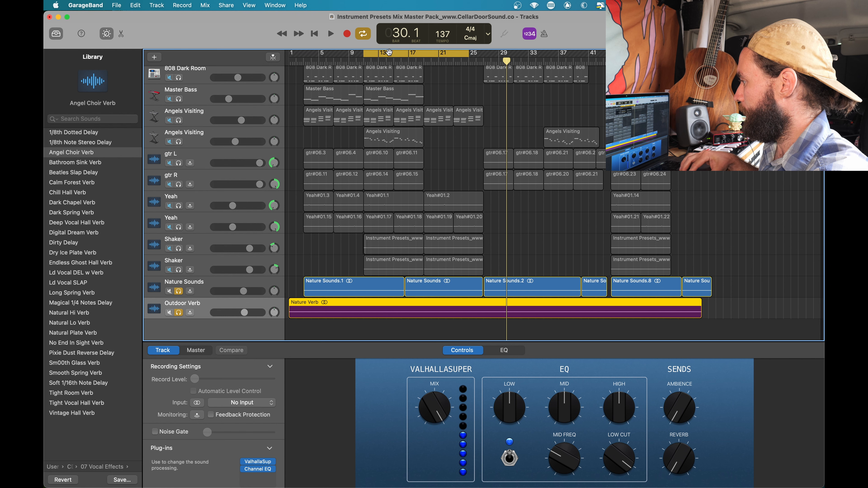
# Move the cycle area to bar 19, unsolo Nature Sounds and raise the Outdoor Verb volume slightly during playback.
pyautogui.moveTo(388, 53); pyautogui.dragTo(448, 52)
pyautogui.press('space')
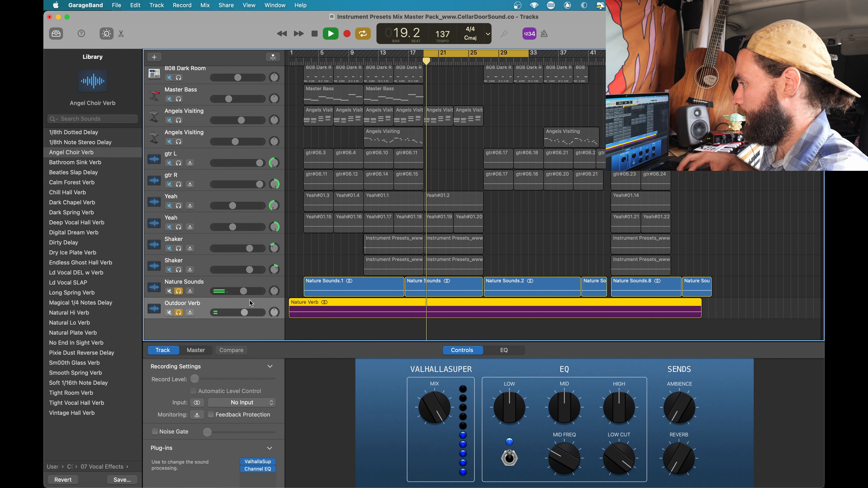
pyautogui.click(178, 291)
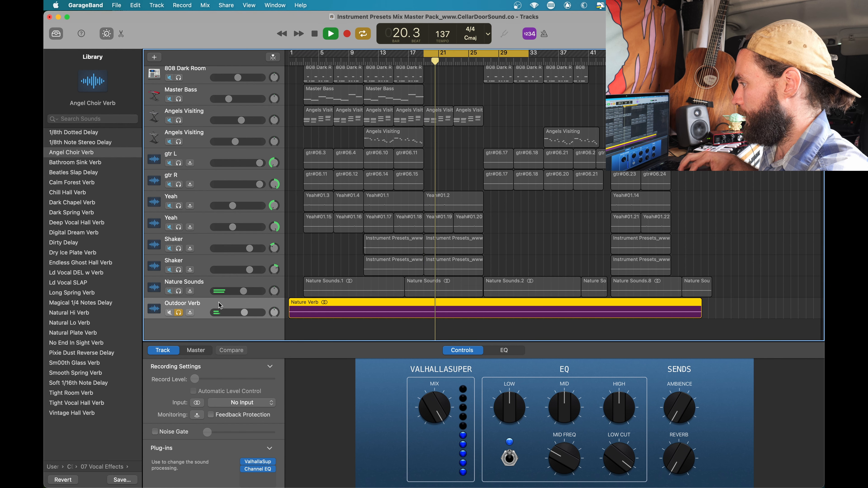
pyautogui.moveTo(245, 313); pyautogui.dragTo(249, 312)
pyautogui.press('space')
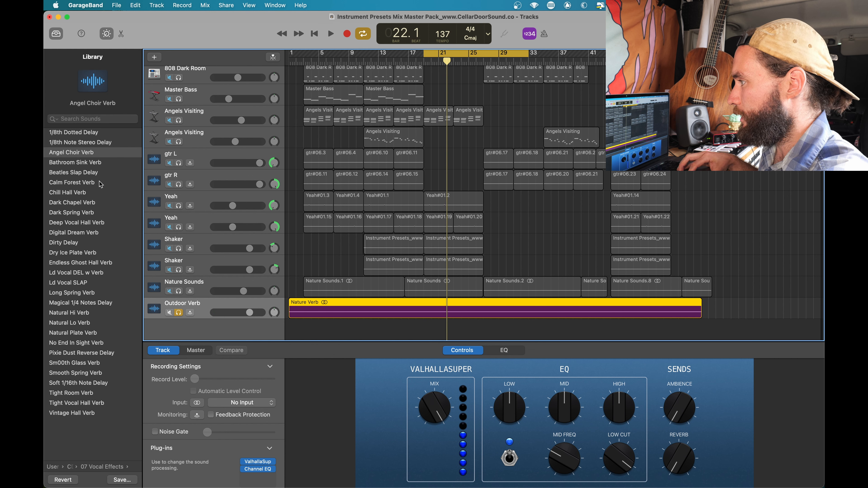
# Audition the Digital Dream Verb and Long Spring Verb presets on the Outdoor Verb track.
pyautogui.click(91, 235)
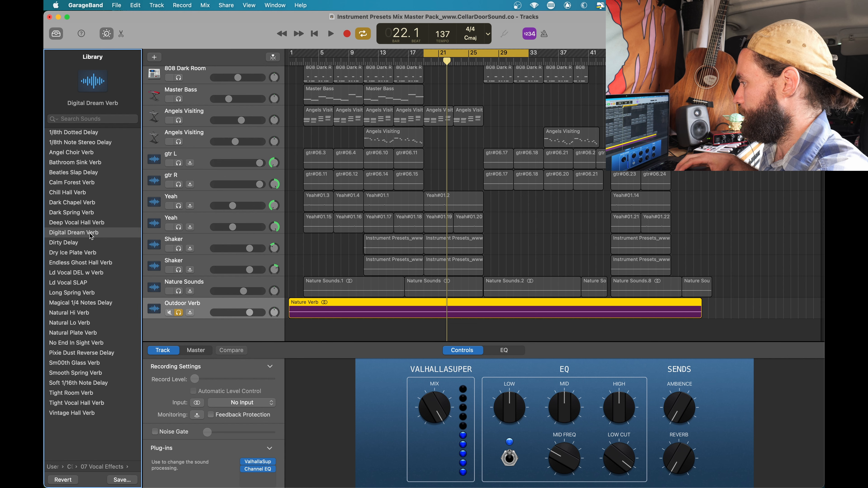
pyautogui.press('space')
pyautogui.press('space')
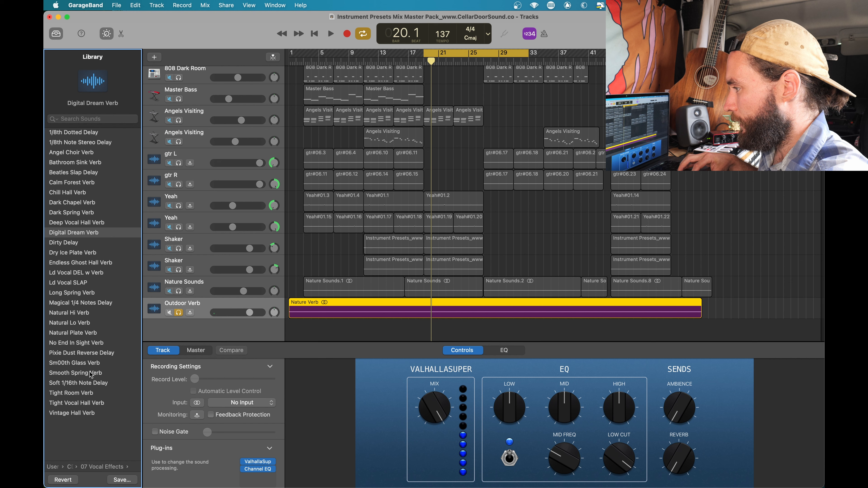
pyautogui.click(85, 293)
pyautogui.press('space')
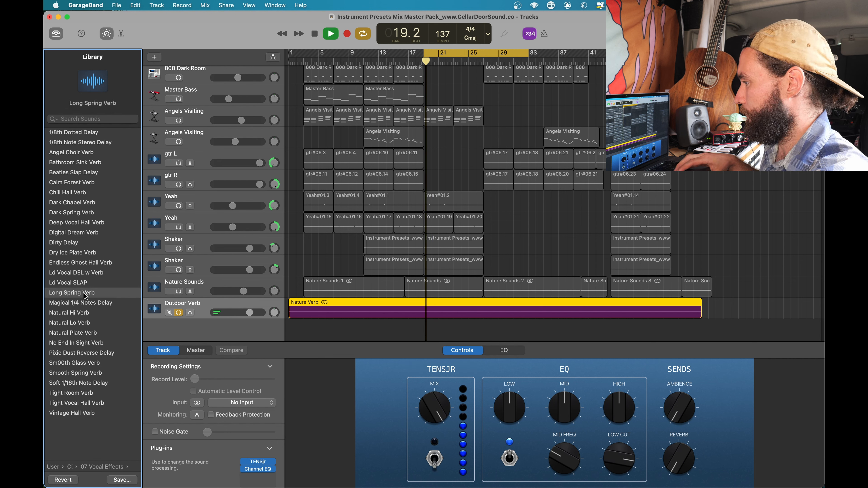
# Apply the Endless Ghost Hall Verb preset to the Outdoor Verb track and listen to it.
pyautogui.click(89, 263)
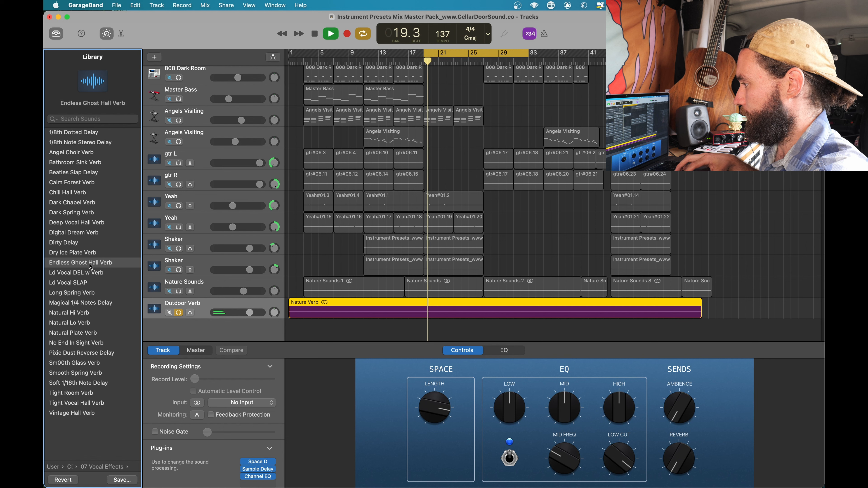
pyautogui.press('space')
pyautogui.press('space')
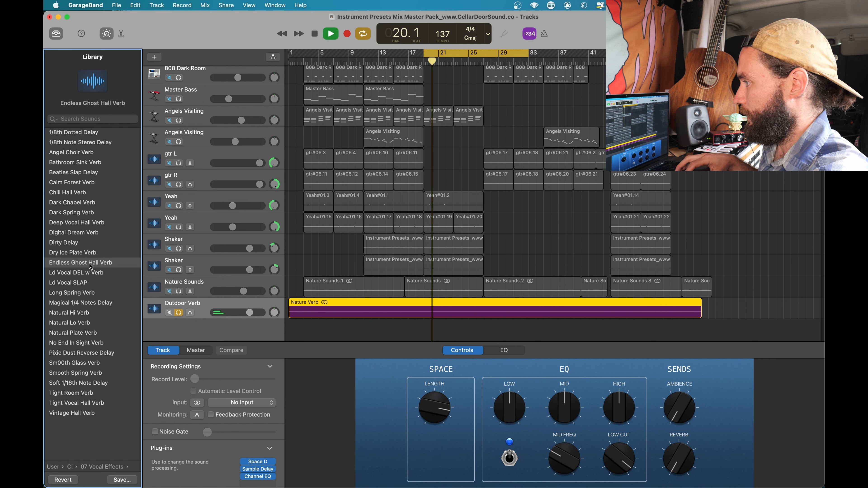
pyautogui.press('space')
# Unsolo Outdoor Verb and lower the Outdoor Verb, Nature Sounds and Yeah volumes slightly while playing the full mix.
pyautogui.click(178, 312)
pyautogui.press('space')
pyautogui.moveTo(249, 312); pyautogui.dragTo(240, 313)
pyautogui.moveTo(235, 205); pyautogui.dragTo(232, 227)
pyautogui.moveTo(244, 291); pyautogui.dragTo(241, 313)
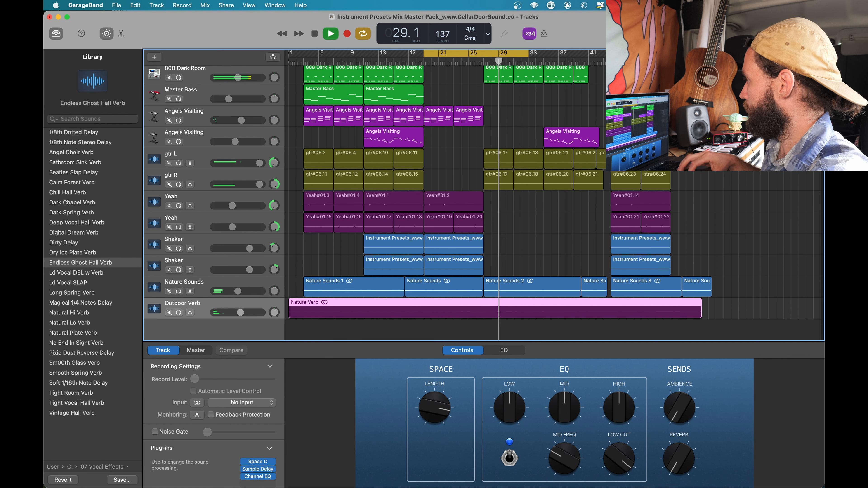
# Turn cycling off and listen to the ending of the song.
pyautogui.press('c')
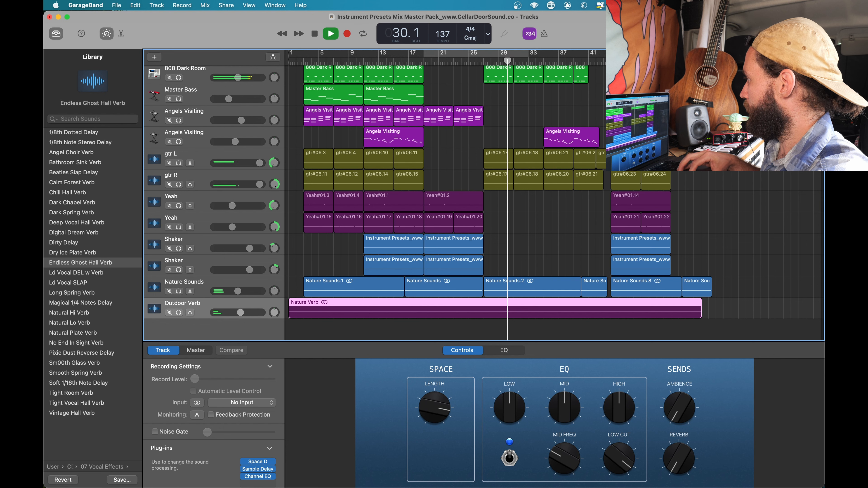
pyautogui.click(655, 61)
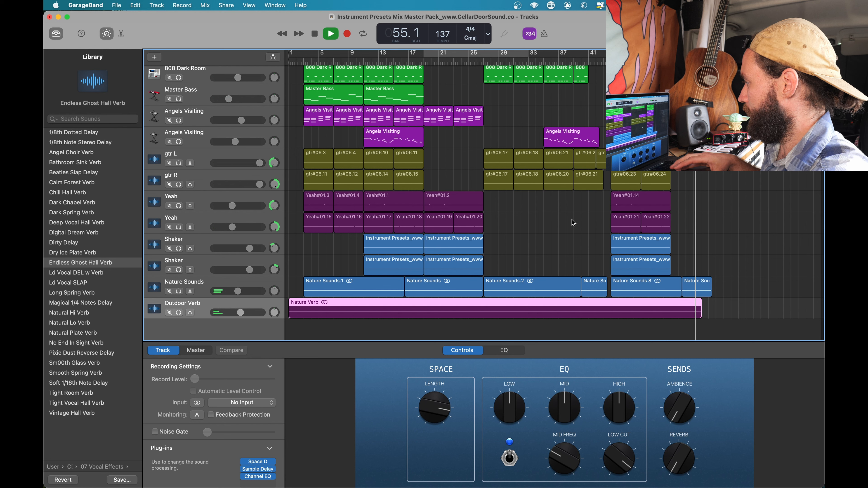
pyautogui.press('space')
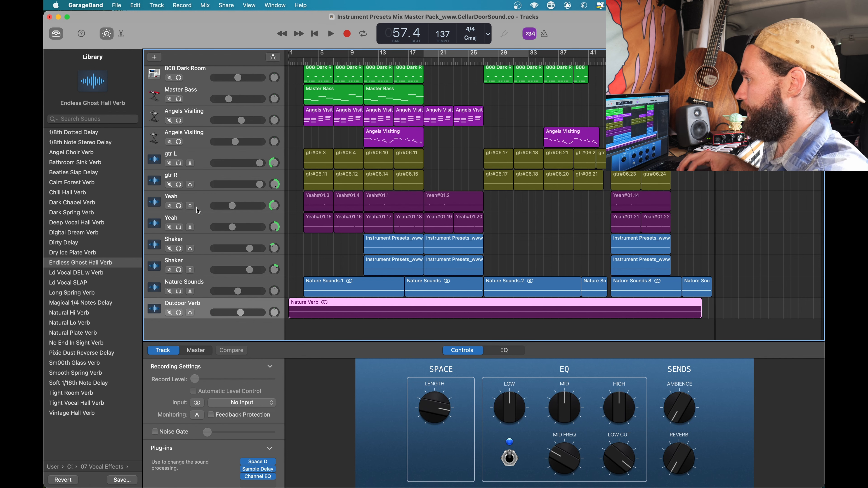
# Solo gtr L and gtr R and export them to Downloads as an uncompressed 24-bit WAVE file named "Gtr Verb".
pyautogui.moveTo(179, 163); pyautogui.dragTo(179, 184)
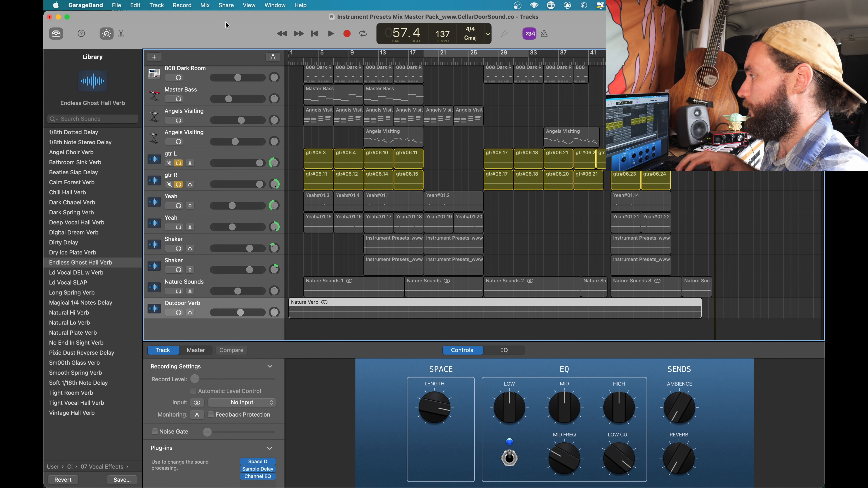
pyautogui.click(231, 5)
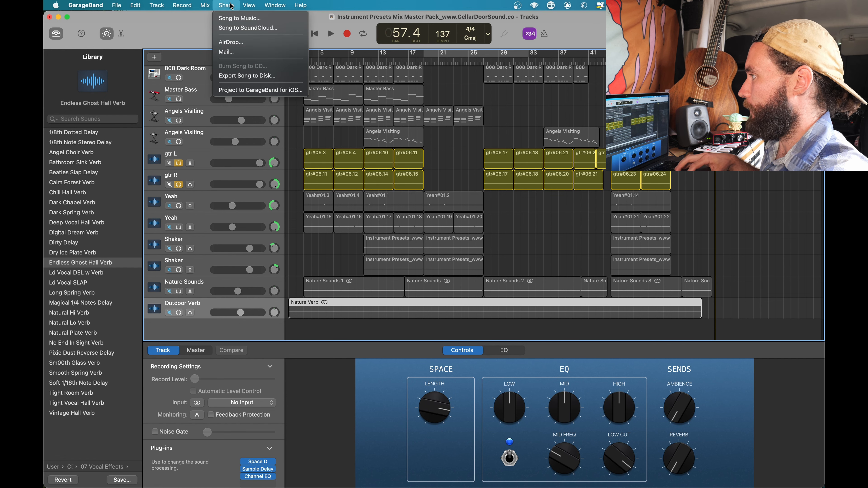
pyautogui.click(245, 75)
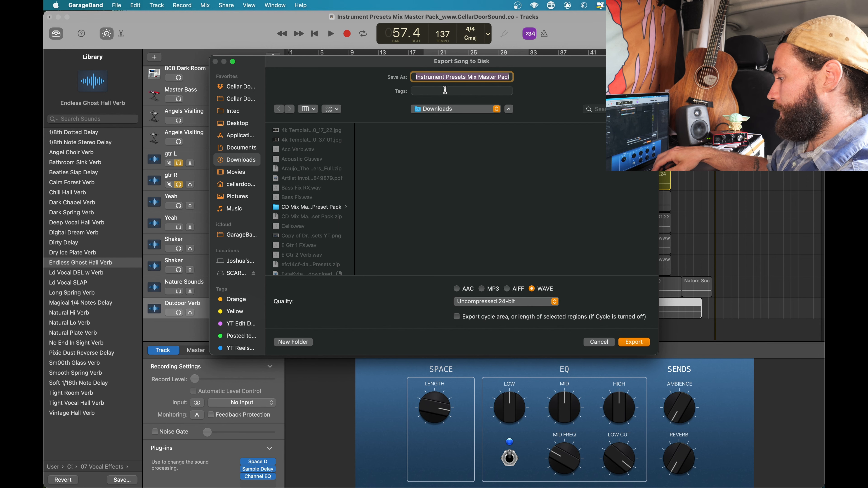
pyautogui.write('Gtr Verb')
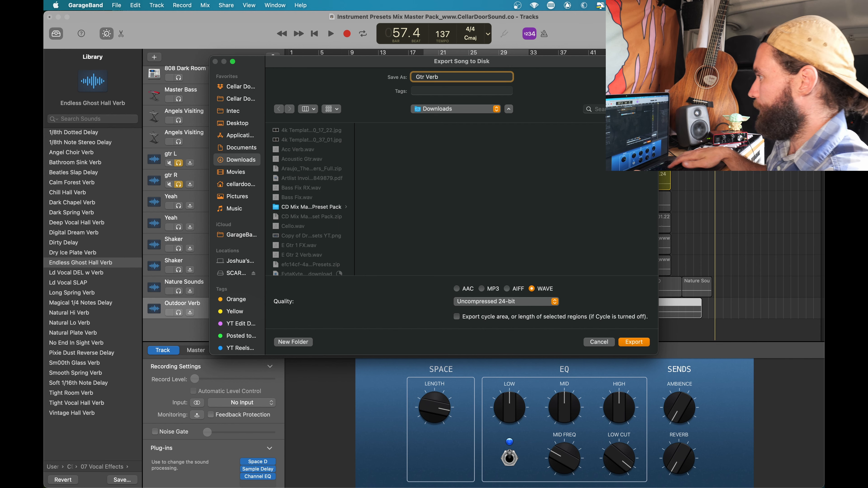
pyautogui.press('Return')
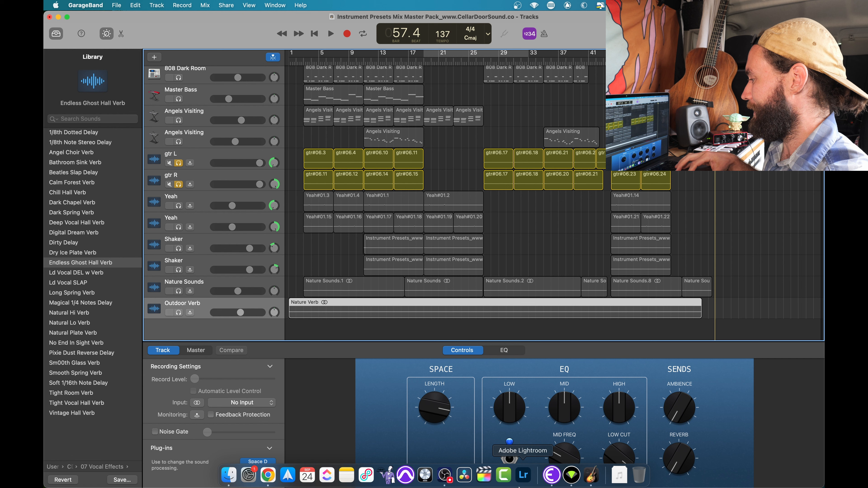
# Import Gtr Verb.wav as a track below gtr R and apply the Acoustic Guitar Verb preset from 05 Instrument Verb.
pyautogui.click(619, 473)
pyautogui.moveTo(615, 446); pyautogui.dragTo(197, 201)
pyautogui.click(87, 133)
pyautogui.click(87, 132)
pyautogui.click(87, 172)
pyautogui.click(88, 183)
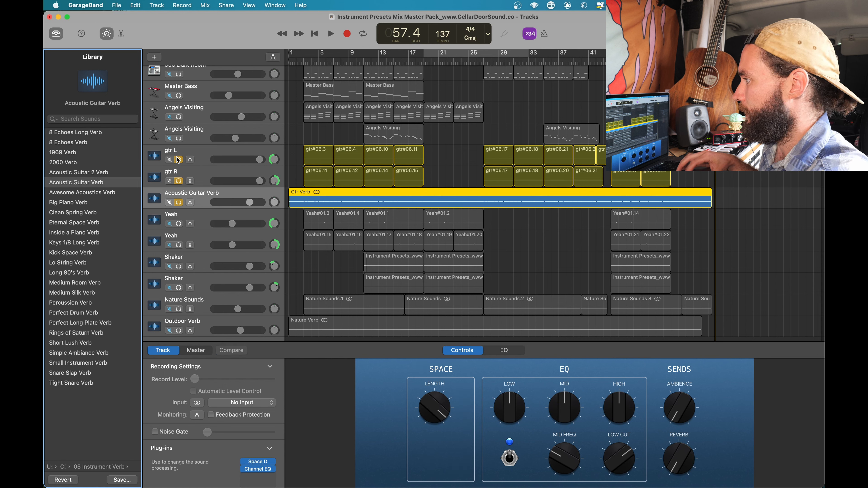
# Unsolo the gtr tracks, move the cycle area to bar 27 and listen to Acoustic Guitar Verb alone.
pyautogui.click(178, 181)
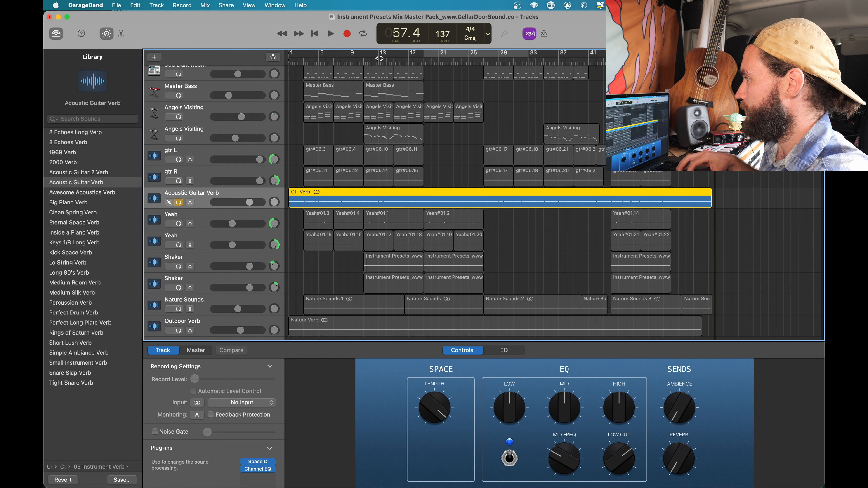
pyautogui.click(448, 53)
pyautogui.moveTo(448, 54); pyautogui.dragTo(508, 54)
pyautogui.press('space')
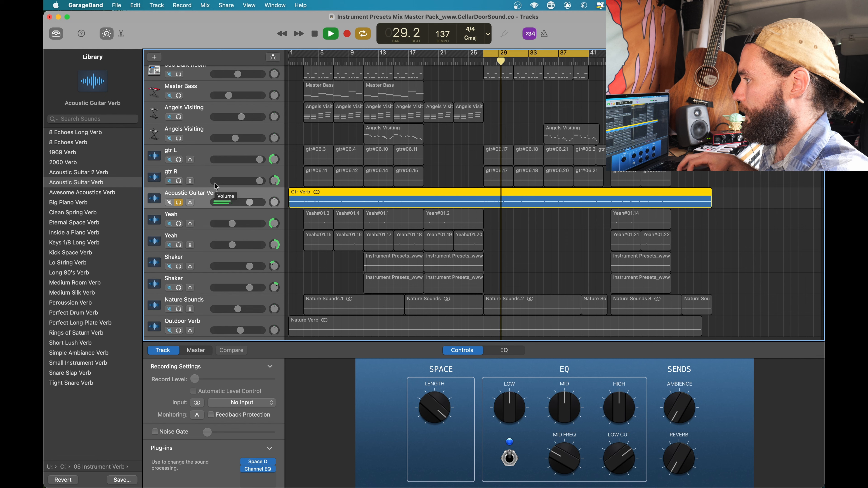
pyautogui.press('space')
# Audition the Acoustic Guitar 2 Verb preset on the guitar reverb track and restore Acoustic Guitar Verb.
pyautogui.click(95, 173)
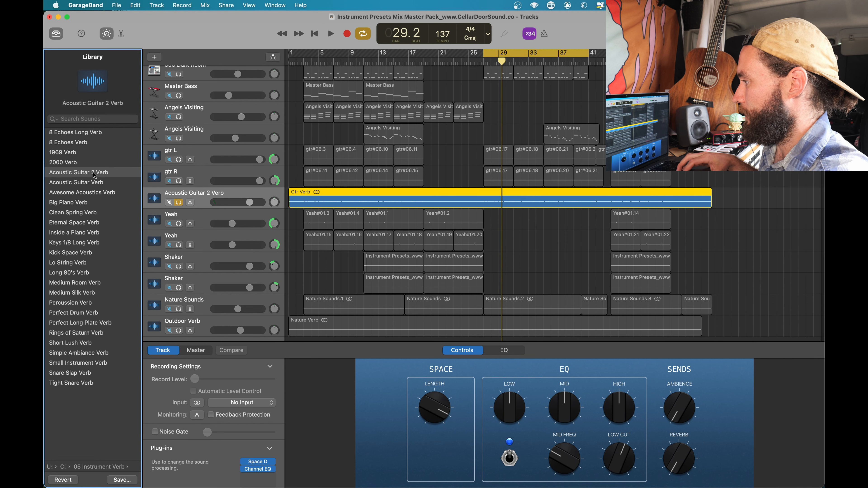
pyautogui.press('space')
pyautogui.press('space')
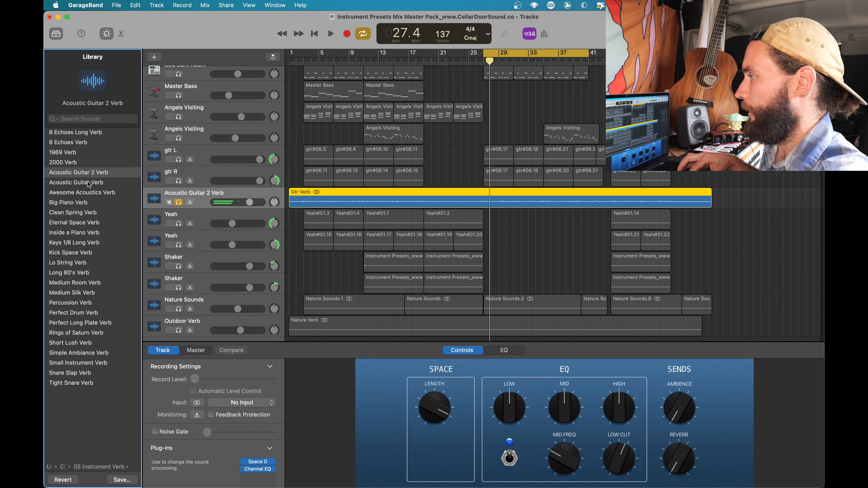
pyautogui.click(87, 182)
# Solo gtr L and gtr R with the guitar reverb and lower the Acoustic Guitar Verb volume while they play.
pyautogui.click(179, 159)
pyautogui.click(179, 181)
pyautogui.press('space')
pyautogui.moveTo(250, 202); pyautogui.dragTo(241, 202)
pyautogui.press('space')
# Unsolo gtr L, gtr R and Acoustic Guitar Verb and check the guitar reverb's volume in the full mix.
pyautogui.click(178, 159)
pyautogui.click(178, 181)
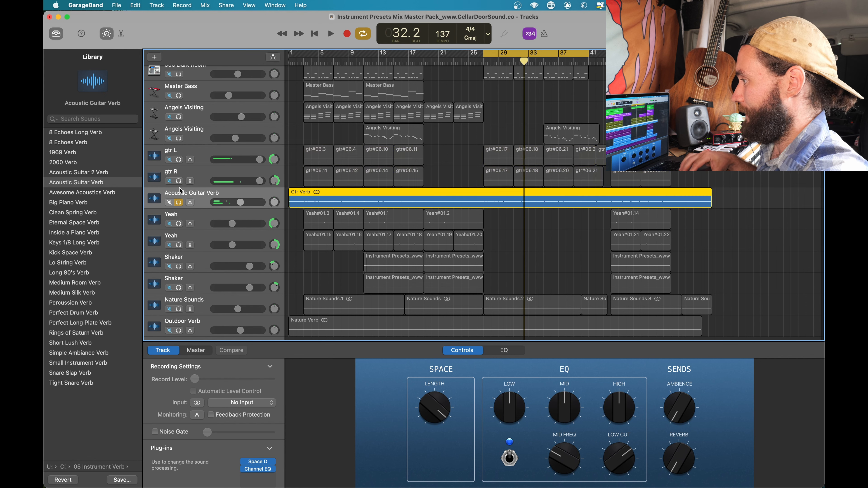
pyautogui.click(178, 202)
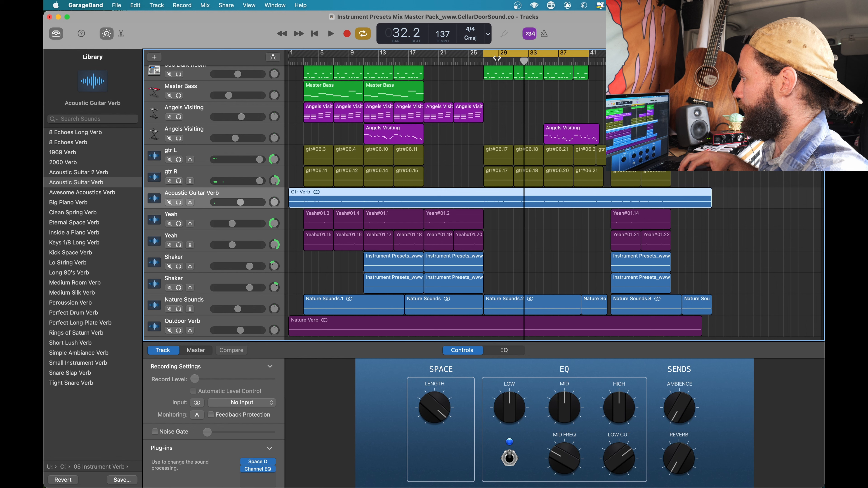
pyautogui.press('space')
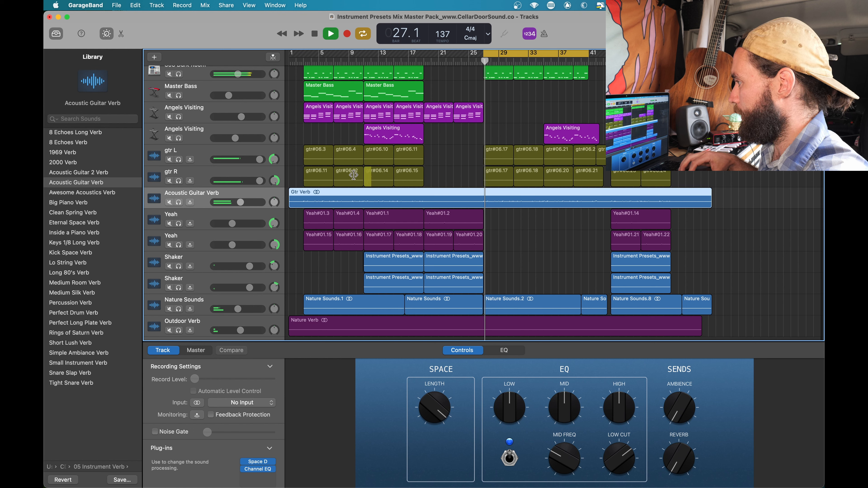
pyautogui.moveTo(241, 205); pyautogui.dragTo(241, 205)
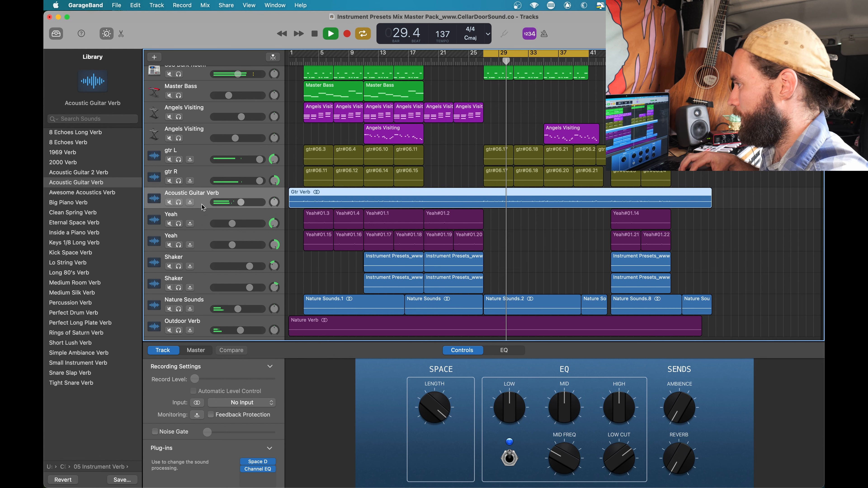
# Compare the mix with Acoustic Guitar Verb muted and unmuted, and lower that track's volume slightly.
pyautogui.click(169, 202)
pyautogui.click(169, 203)
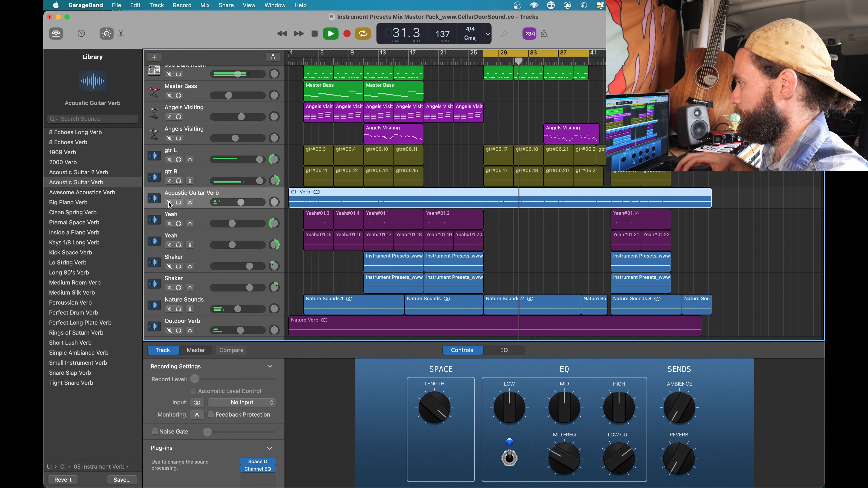
pyautogui.moveTo(241, 201); pyautogui.dragTo(241, 201)
pyautogui.scroll(-1, 241, 202)
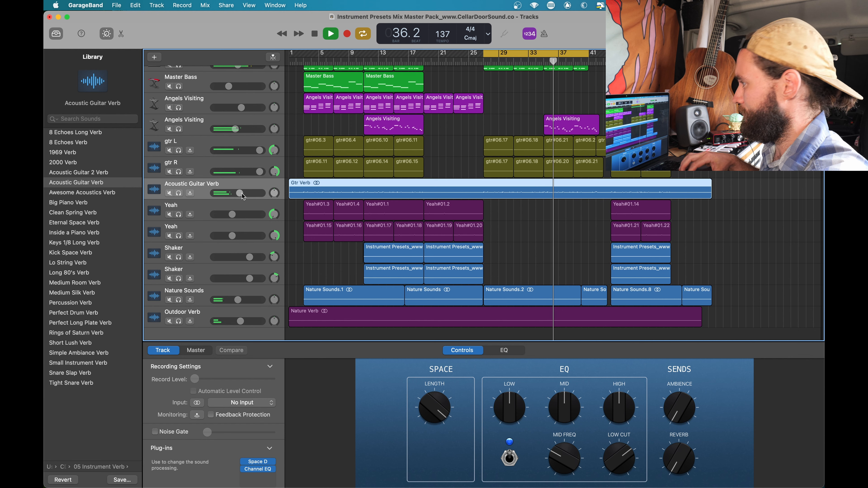
pyautogui.moveTo(241, 193); pyautogui.dragTo(240, 193)
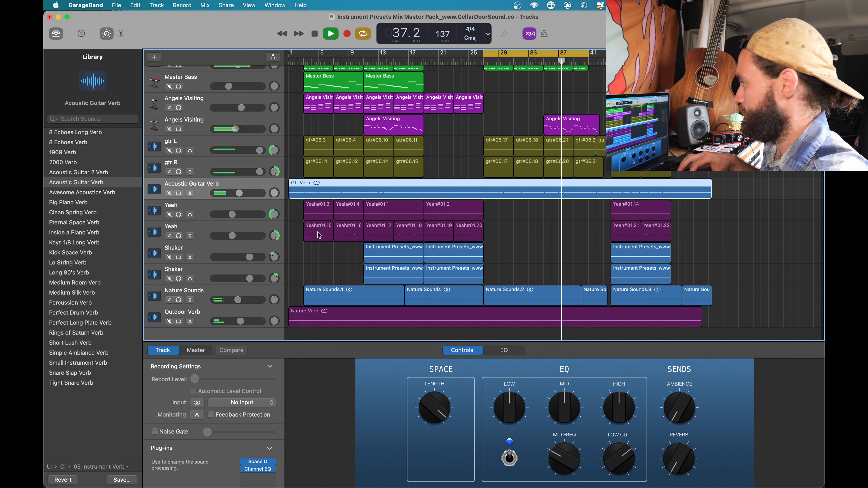
# Play the full mix from the start of the cycle area.
pyautogui.scroll(1, 322, 262)
pyautogui.scroll(1, 322, 263)
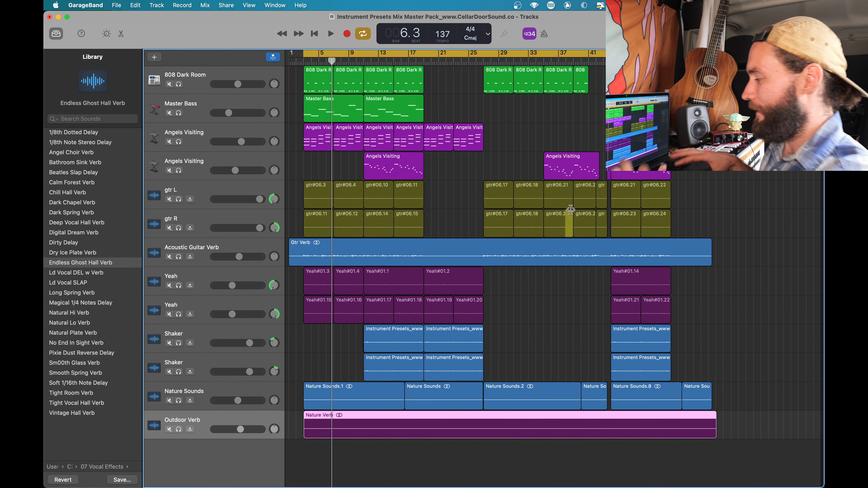
pyautogui.press('Return')
pyautogui.press('space')
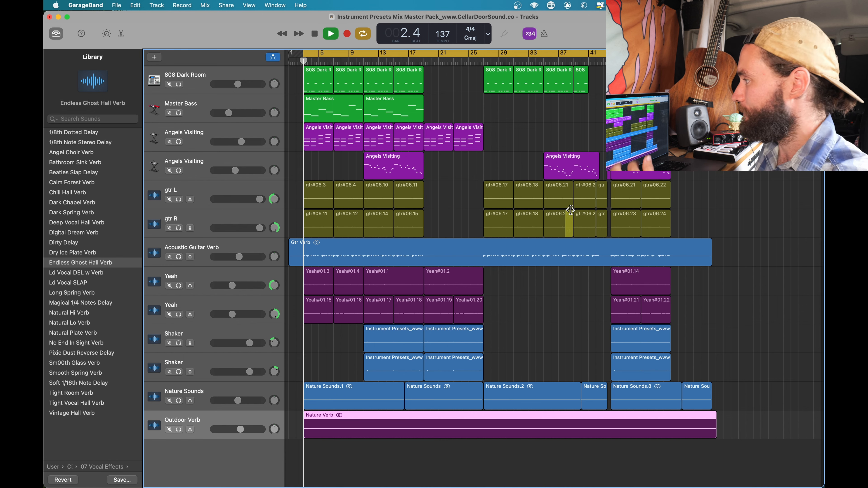